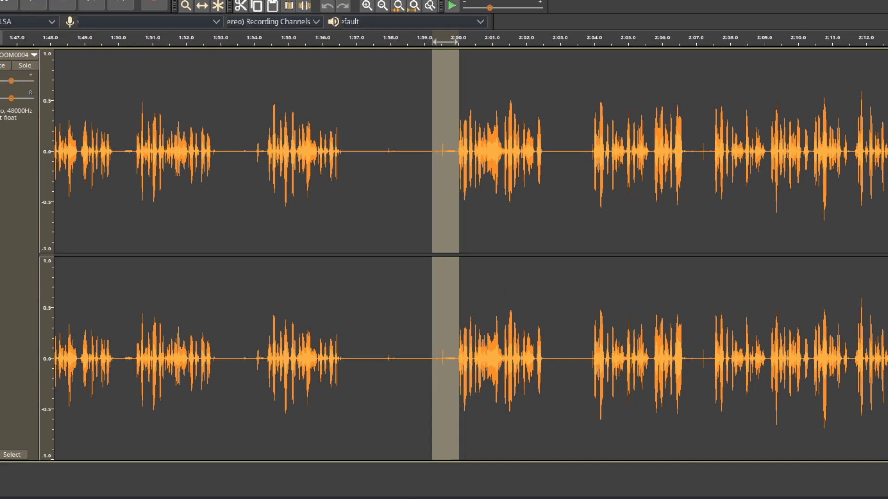
left_click(887, 330)
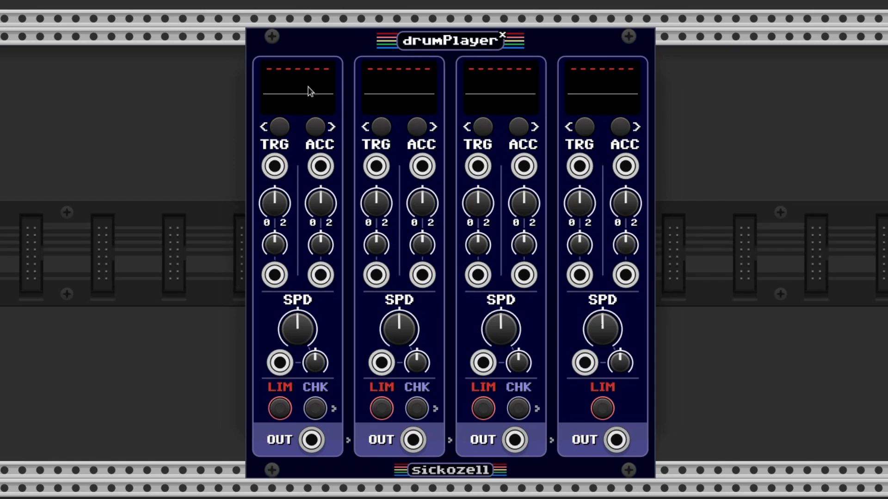
- Load a sample into the first slot of the drumPlayer module
right_click(298, 73)
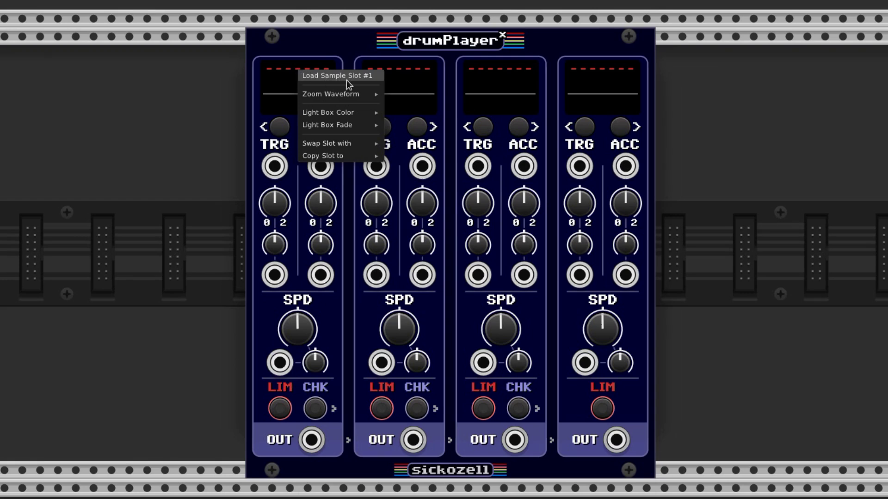
right_click(430, 199)
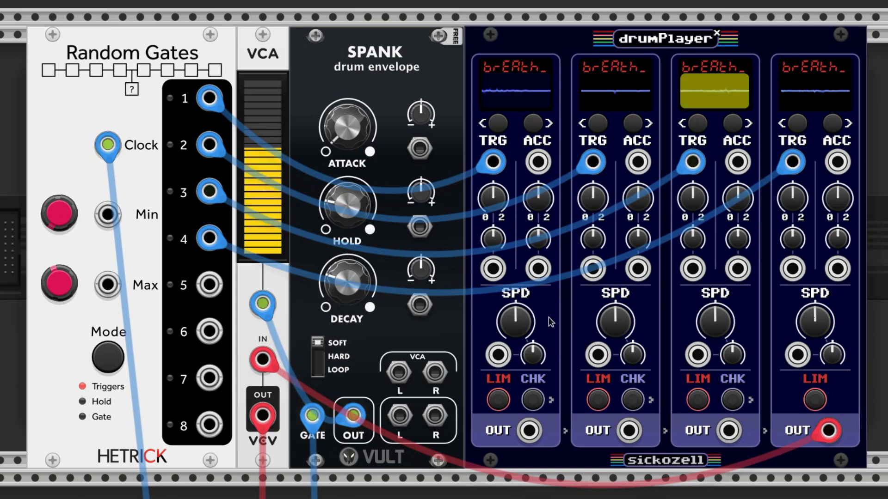
- Lower the playback speed of drumPlayer slot 2 to about 0.74x and reduce the speed of slot 4 slightly
left_click_drag(615, 322, 615, 334)
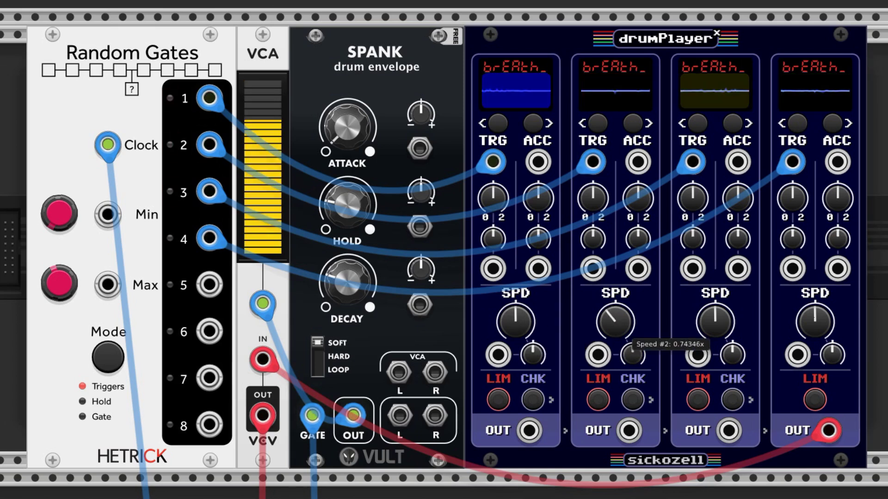
left_click_drag(815, 321, 815, 325)
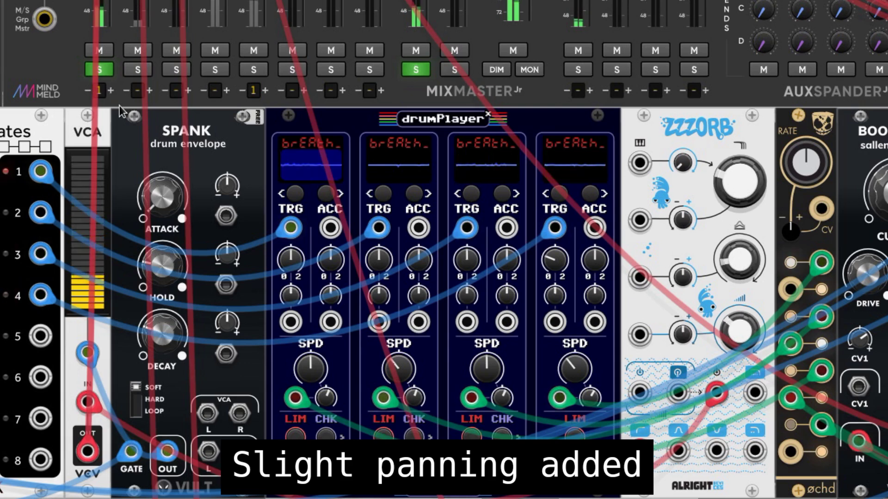
- Turn off the solo on mixer channel 1 and toggle the solo on group 1 to bring in the other layers
left_click(98, 71)
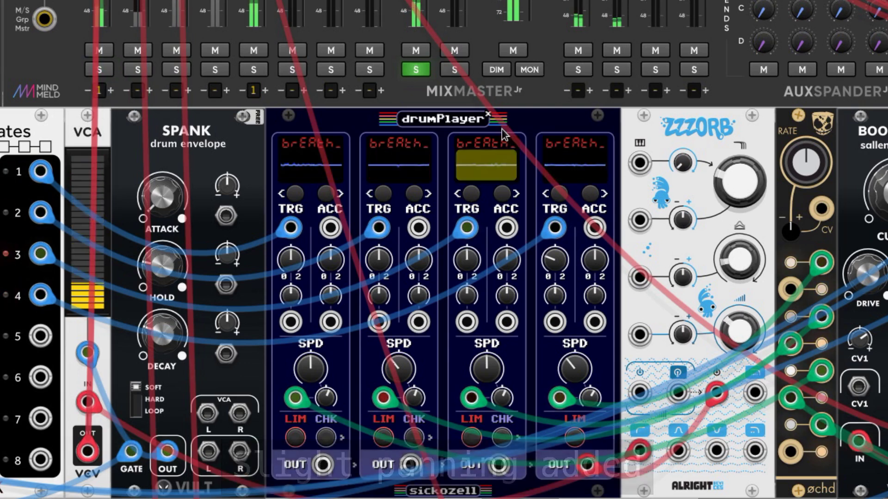
left_click(418, 70)
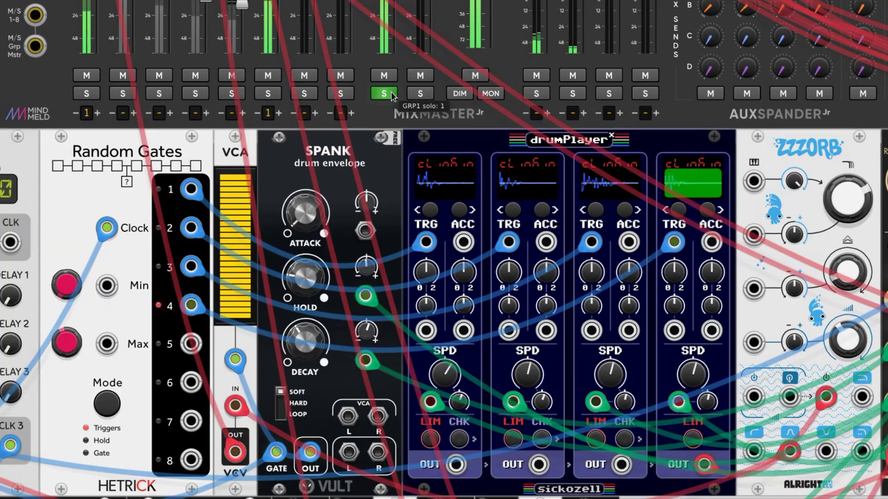
left_click(391, 96)
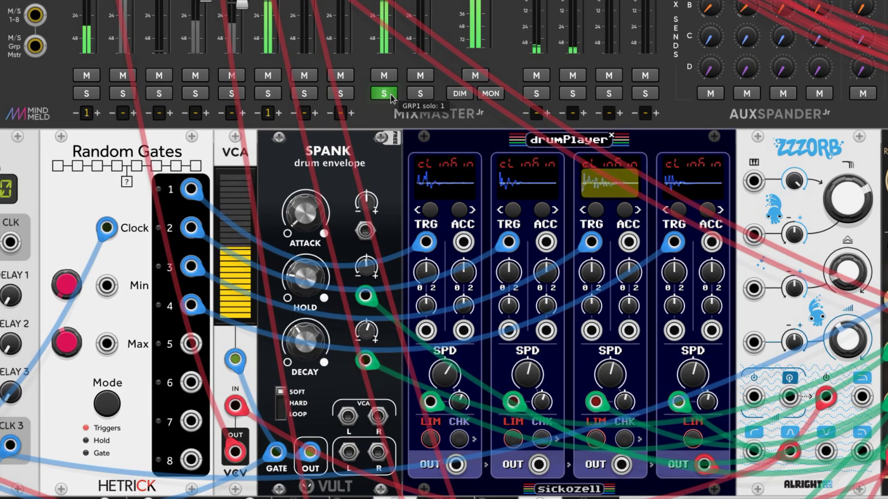
left_click(390, 93)
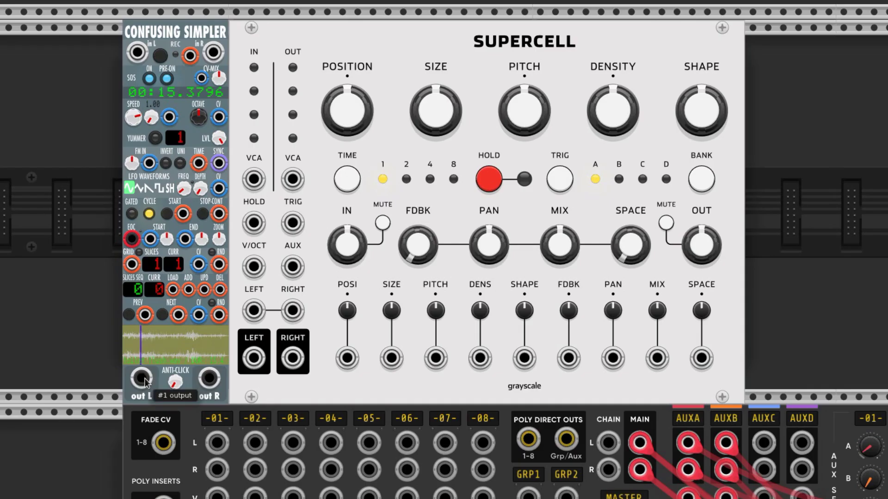
- Patch Confusing Simpler's stereo outputs into Supercell's left and right inputs, and Supercell's stereo outputs into mixer channel 1
left_click_drag(141, 378, 254, 311)
left_click_drag(209, 378, 292, 311)
left_click_drag(254, 357, 217, 443)
left_click_drag(293, 358, 217, 469)
- Randomize Supercell's parameters twice and adjust the playback region near the start of Confusing Simpler's waveform
key("ctrl+r")
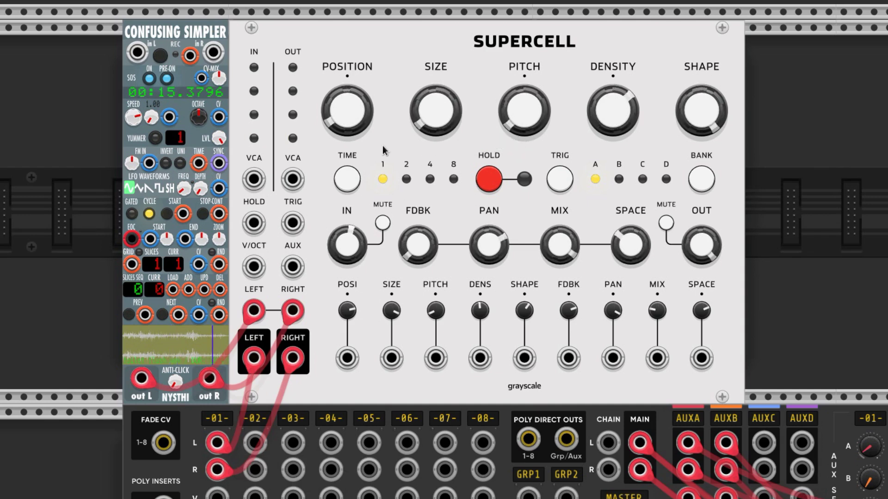
key("ctrl+r")
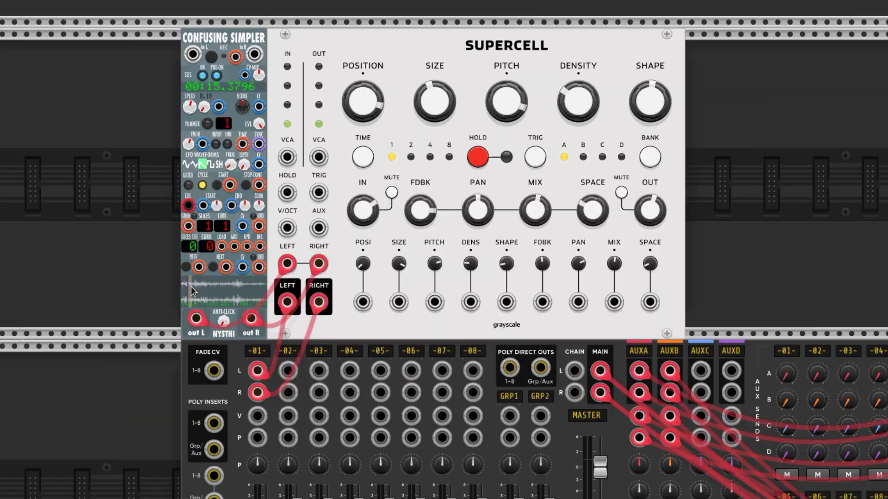
left_click_drag(191, 286, 201, 287)
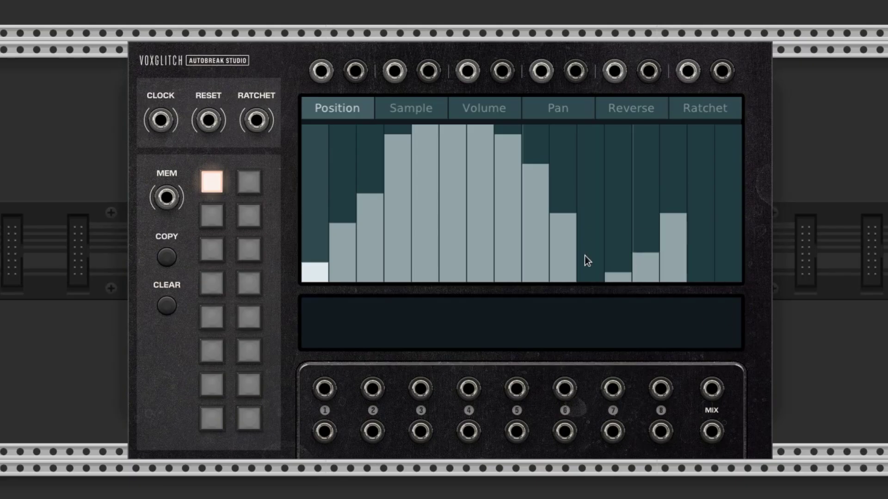
- Draw the remaining steps of the Position sequence in Autobreak Studio
mouse_move(584, 256)
left_mouse_down()
mouse_move(723, 253)
mouse_move(340, 229)
mouse_move(699, 285)
mouse_move(460, 121)
mouse_move(308, 201)
mouse_move(499, 178)
mouse_move(781, 260)
mouse_move(659, 192)
mouse_move(325, 242)
mouse_move(507, 323)
mouse_move(876, 330)
left_mouse_up()
- Load a sample into slot 1 of Autobreak Studio and patch its stereo Mix outputs to mixer channel 1
right_click(268, 58)
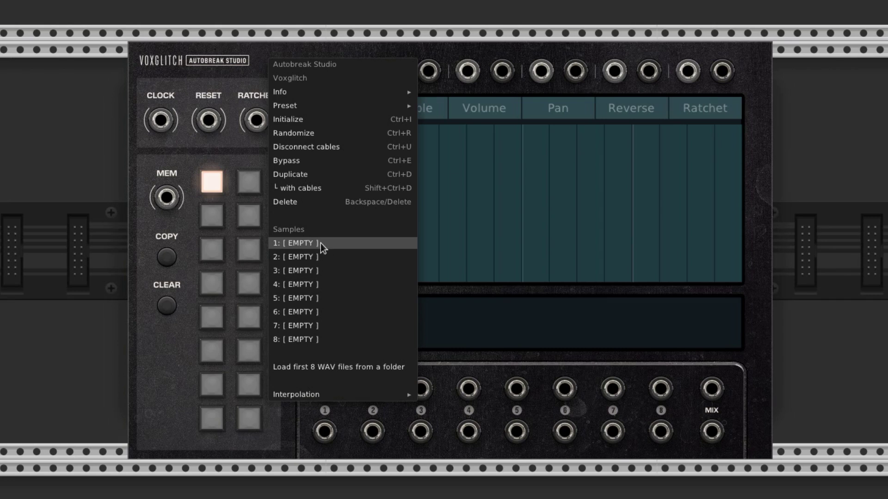
left_click(297, 243)
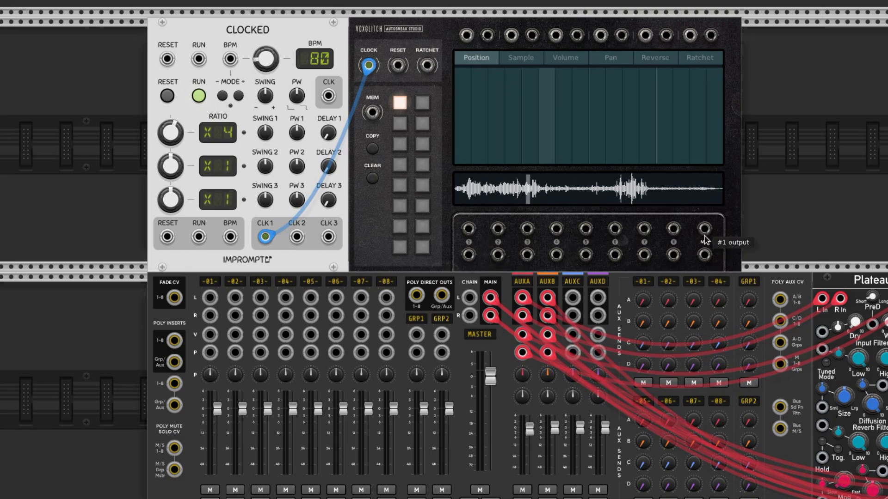
left_click_drag(705, 231, 704, 255)
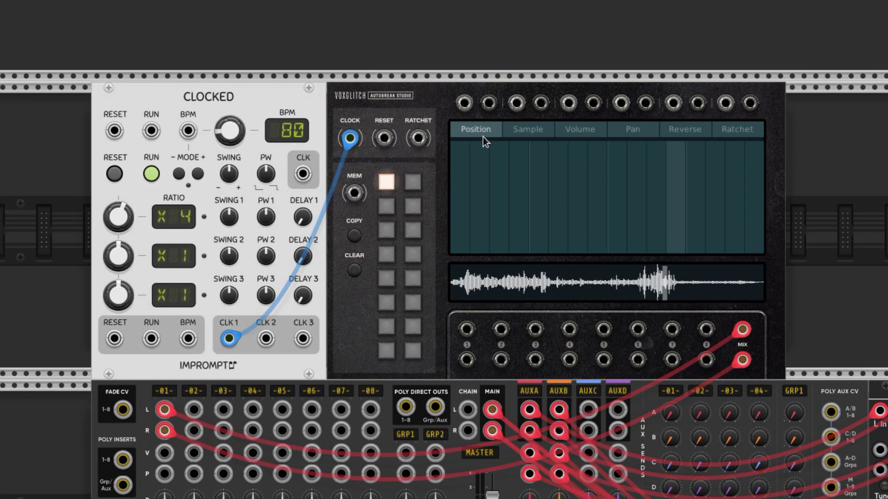
- Draw an irregular Position pattern and a wave-shaped Volume curve across the Autobreak Studio steps
mouse_move(464, 213)
left_mouse_down()
mouse_move(465, 138)
mouse_move(465, 247)
mouse_move(534, 231)
mouse_move(616, 184)
left_mouse_up()
mouse_move(645, 224)
left_mouse_down()
mouse_move(728, 228)
mouse_move(754, 197)
left_mouse_up()
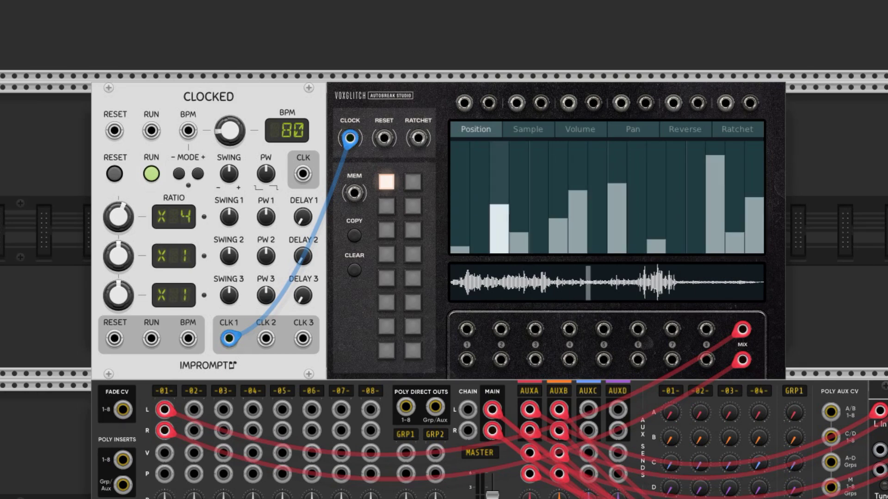
left_click(583, 131)
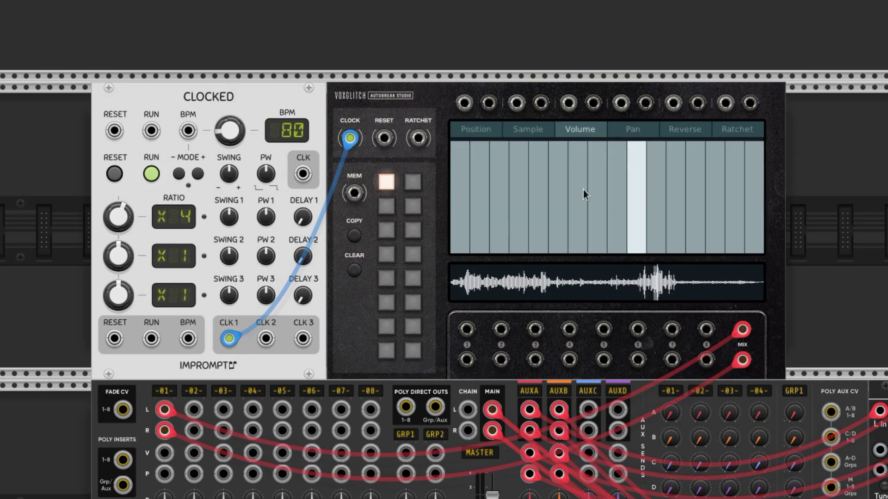
mouse_move(446, 217)
left_mouse_down()
mouse_move(569, 192)
mouse_move(654, 221)
left_mouse_up()
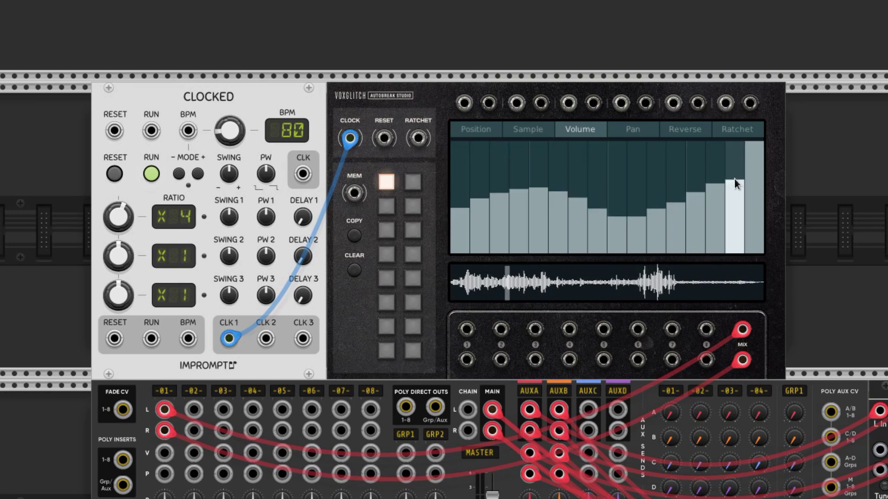
- View the Pan sequence and enable Reverse on steps 3, 7, 11 and 14 of Autobreak Studio
left_click(632, 130)
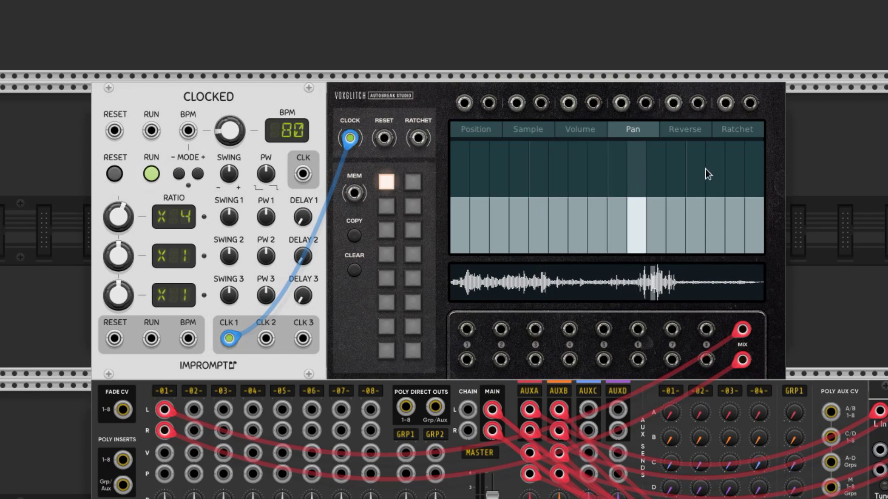
left_click(684, 129)
left_click(499, 201)
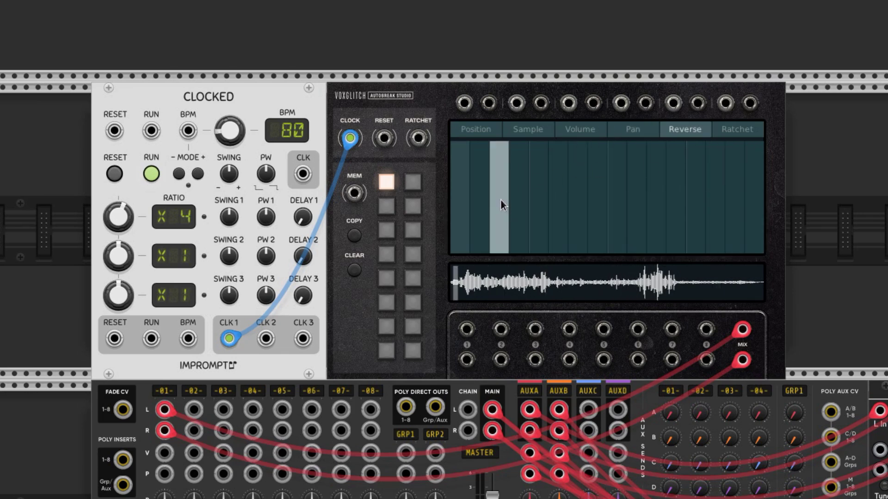
left_click(578, 210)
left_click(656, 227)
left_click(712, 203)
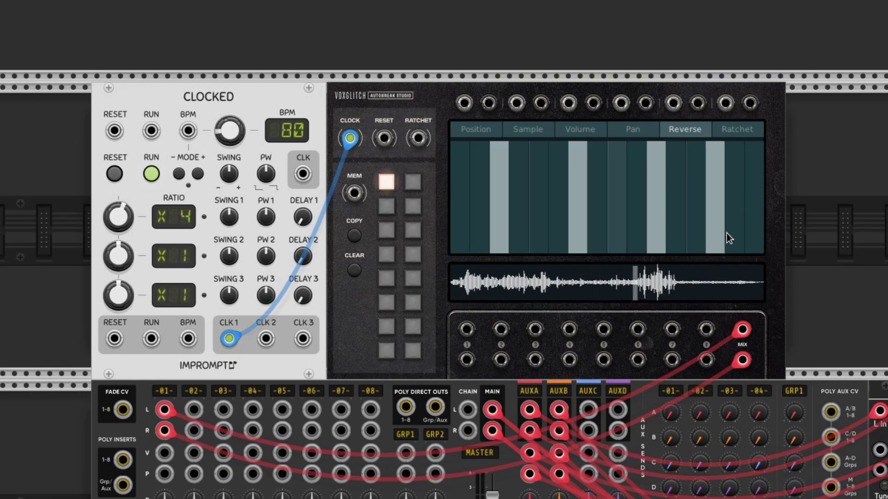
- Add ratchets on steps 3, 7, 11 and 13 of the Autobreak Studio sequence
left_click(735, 129)
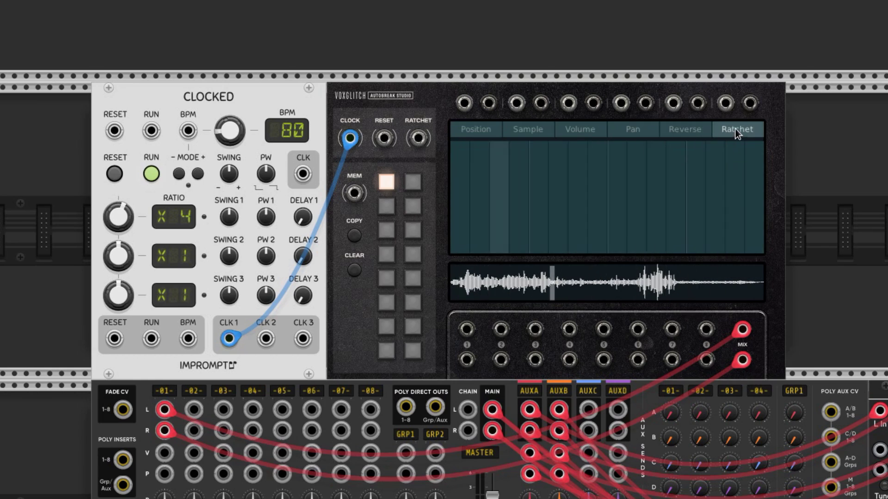
left_click(498, 189)
left_click(578, 217)
left_click(655, 203)
left_click(703, 187)
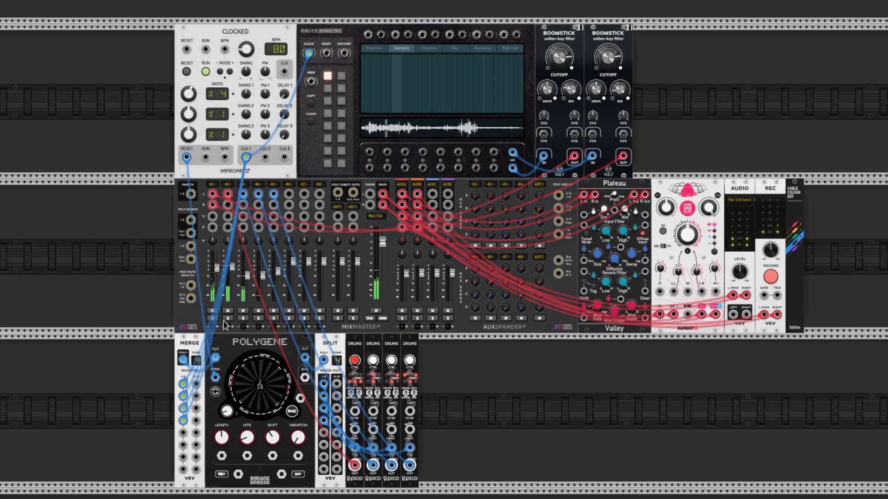
- Toggle the solo on mixer channel 2
left_click(229, 319)
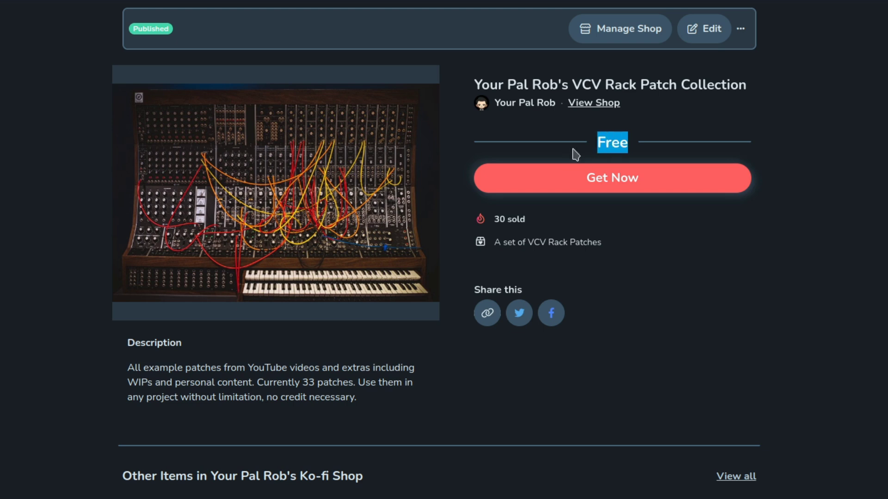
double_click(610, 149)
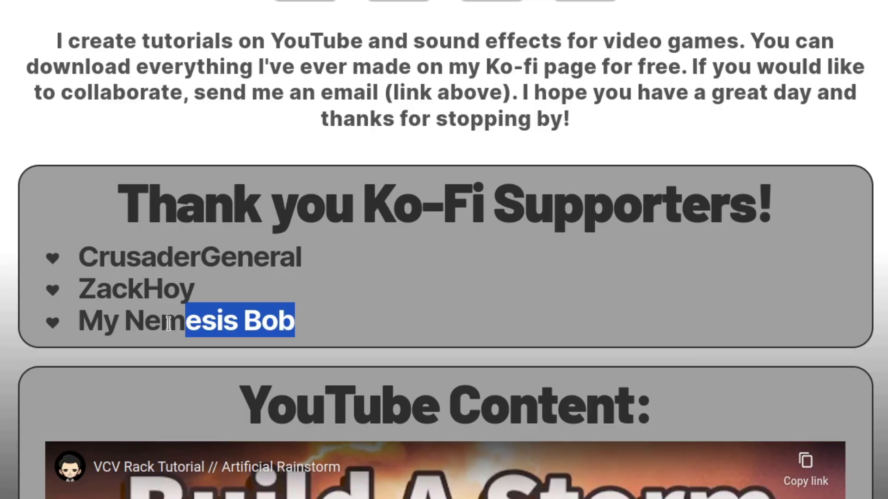
left_click_drag(184, 324, 342, 342)
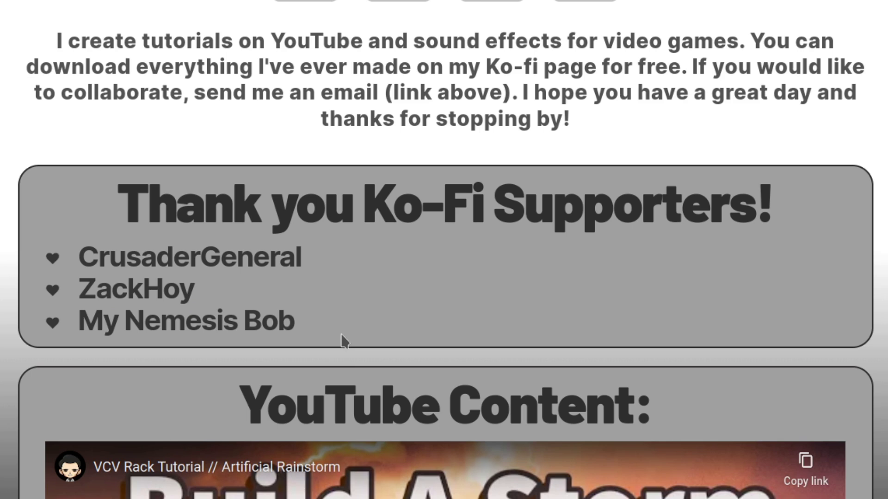